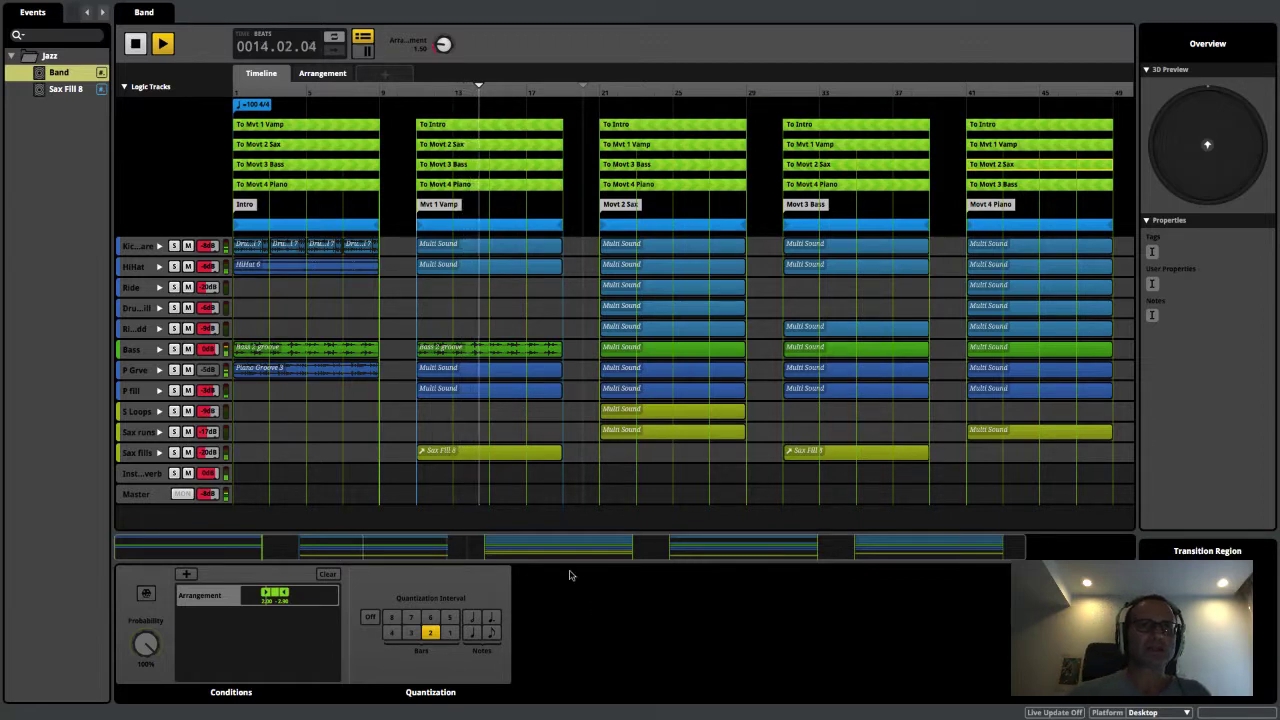
# Step: Inspect the conditions and quantization of the To Intro and To Movt 2 Sax transition regions above the Mvt 1 Vamp section
pyautogui.hotkey('ctrl', 'Right')
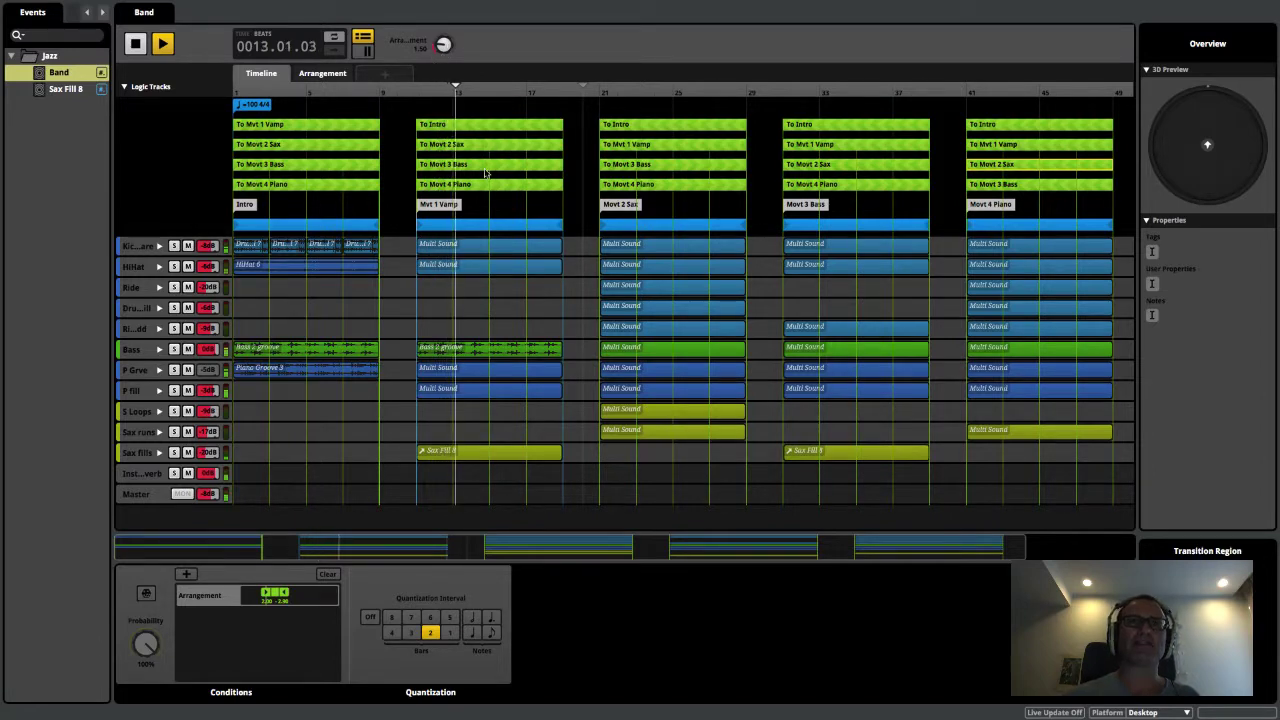
pyautogui.click(447, 127)
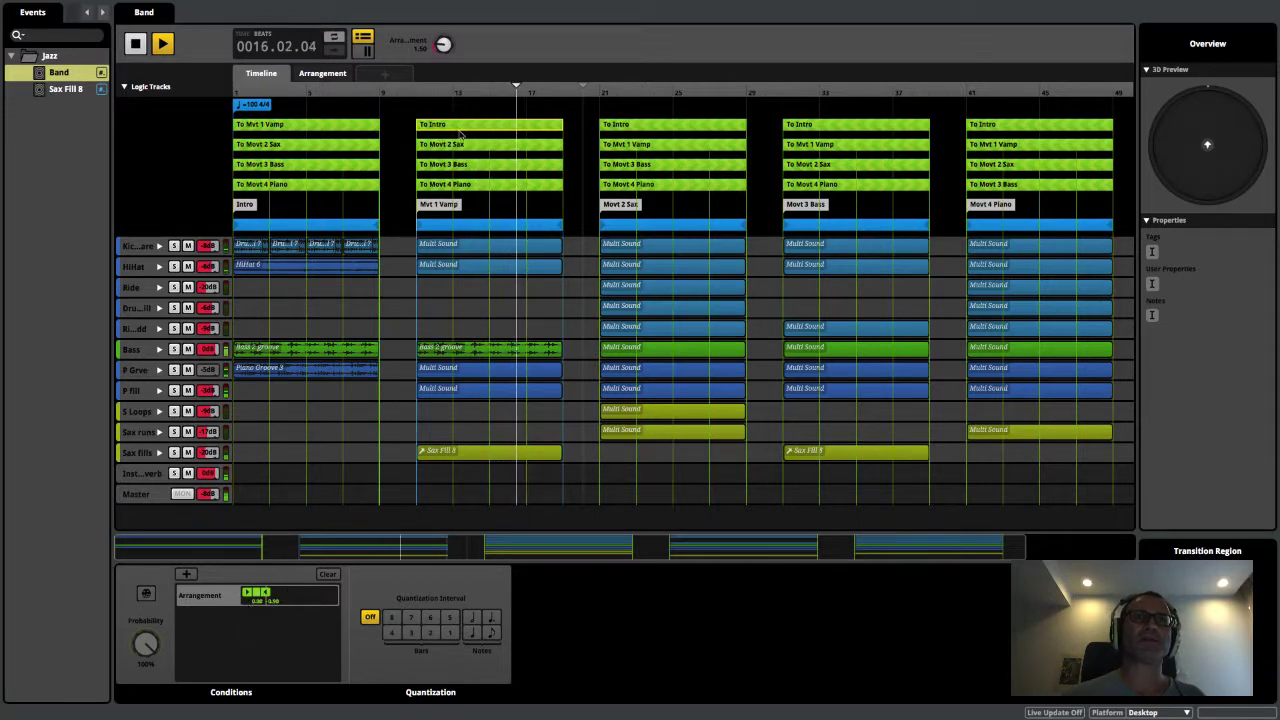
pyautogui.click(486, 146)
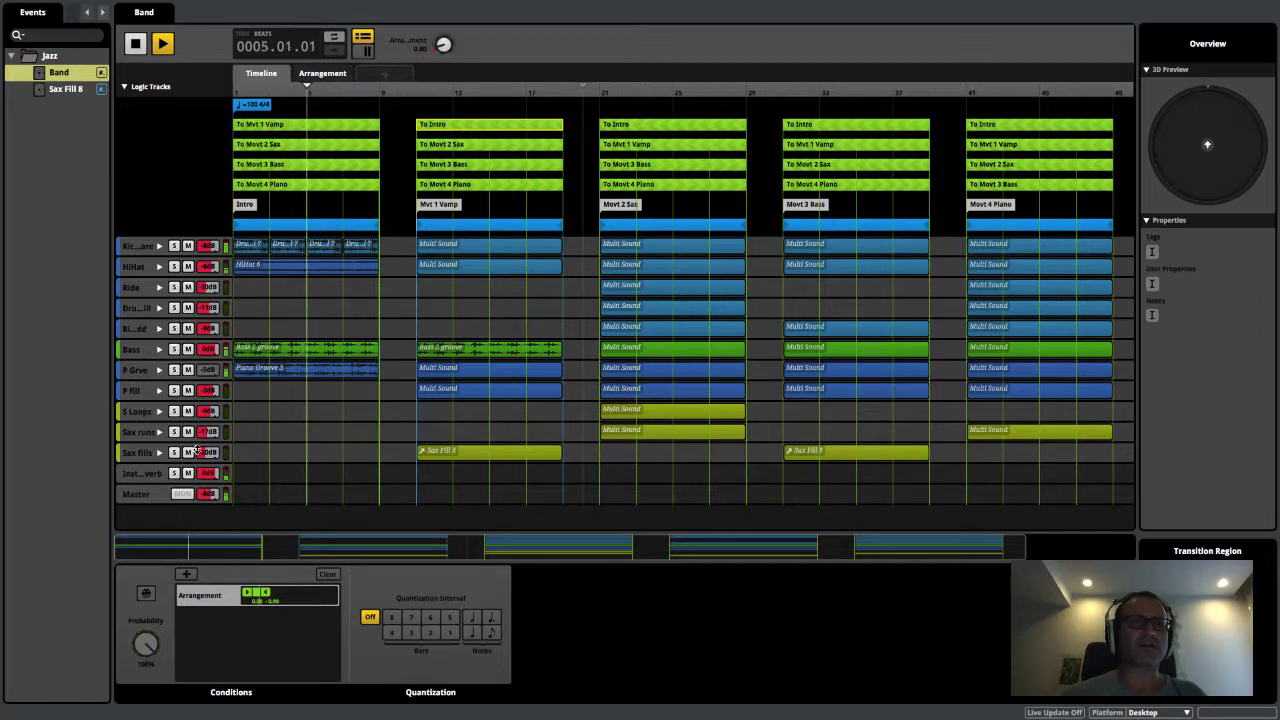
# Step: Examine the volume automation curves of the P Grve and Bass tracks, collapsing each track again after viewing
pyautogui.click(159, 370)
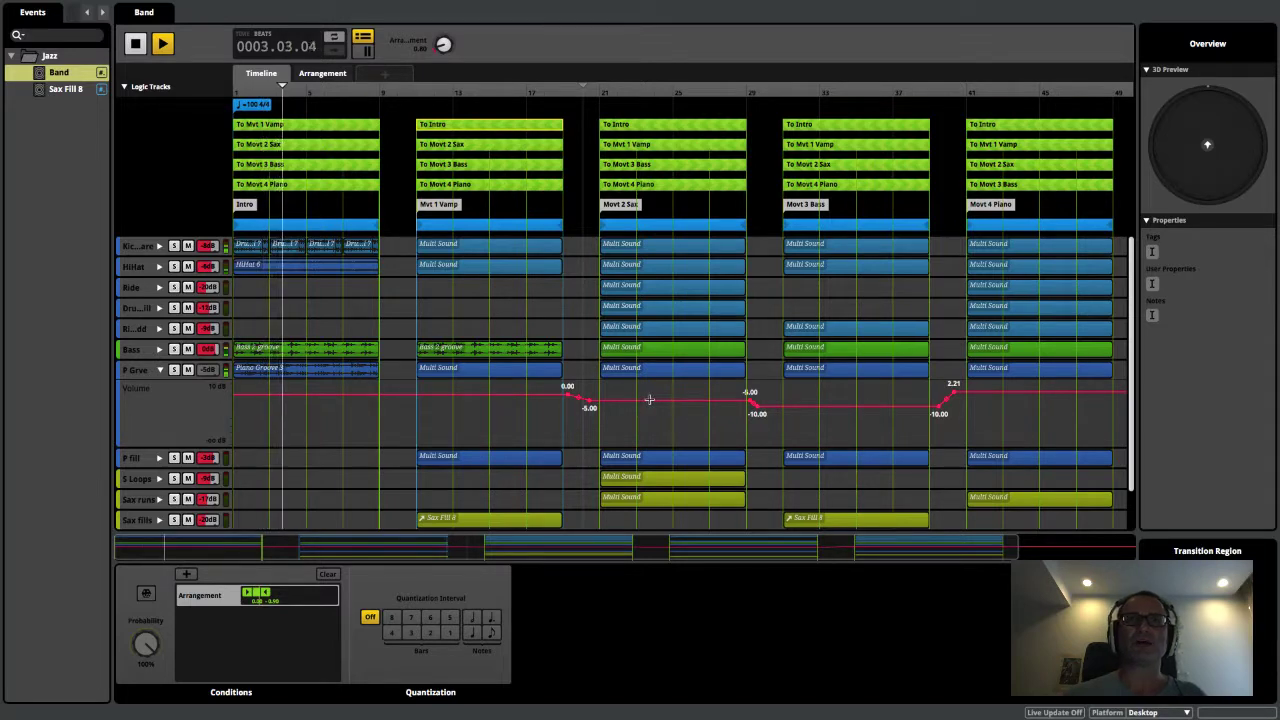
pyautogui.click(160, 370)
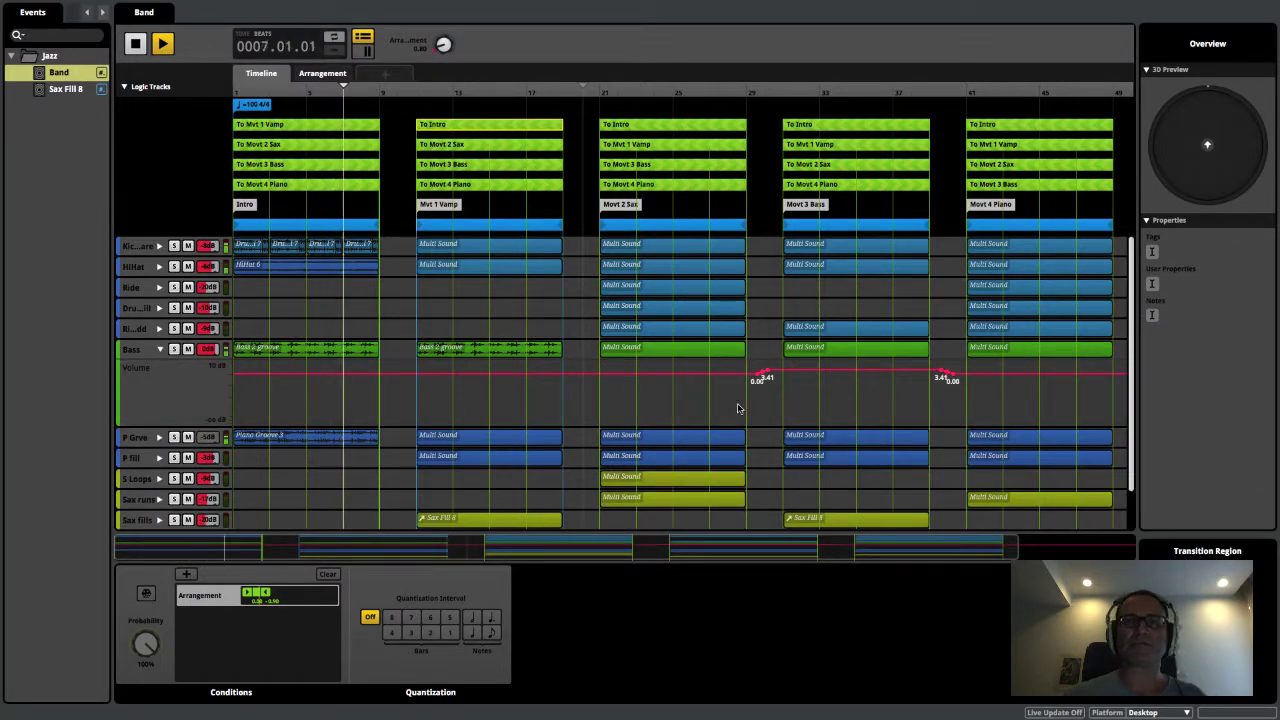
pyautogui.click(159, 350)
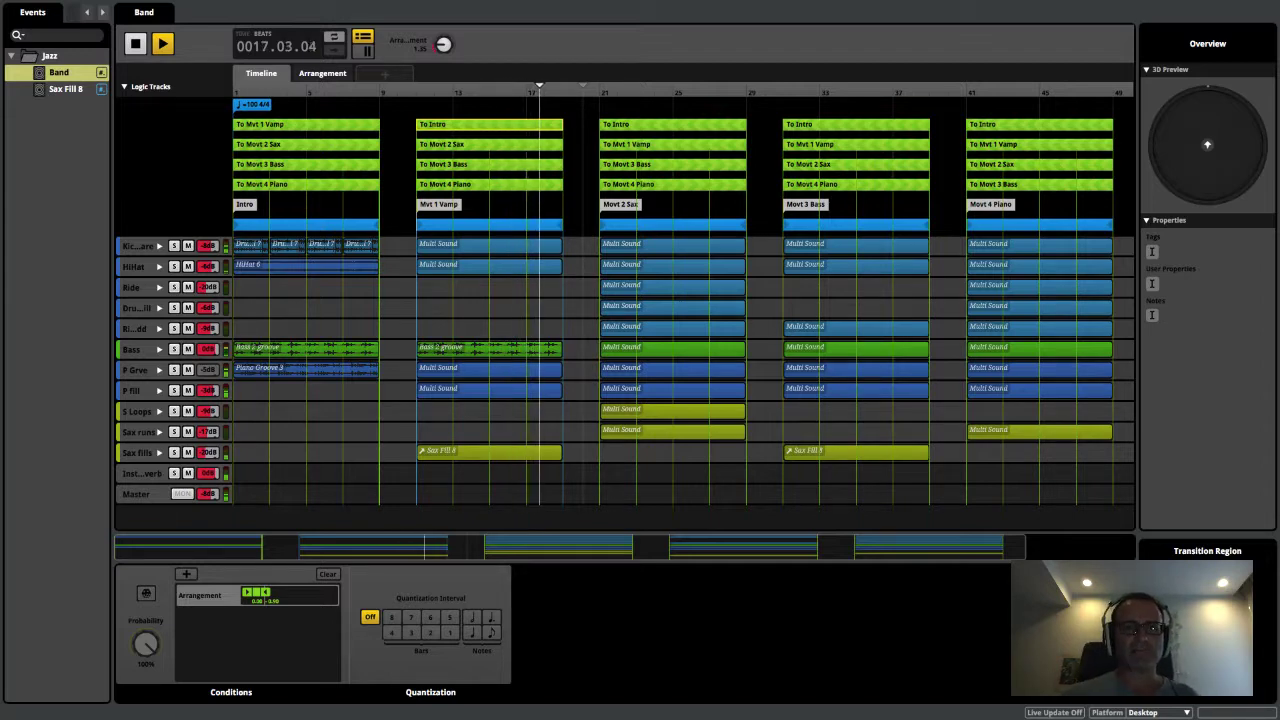
# Step: Review the Piano Groove 1, 3 and 5 waveforms in the Mvt 1 Vamp P Grve playlist, plus that section's Sax Fill 8 instrument
pyautogui.click(497, 370)
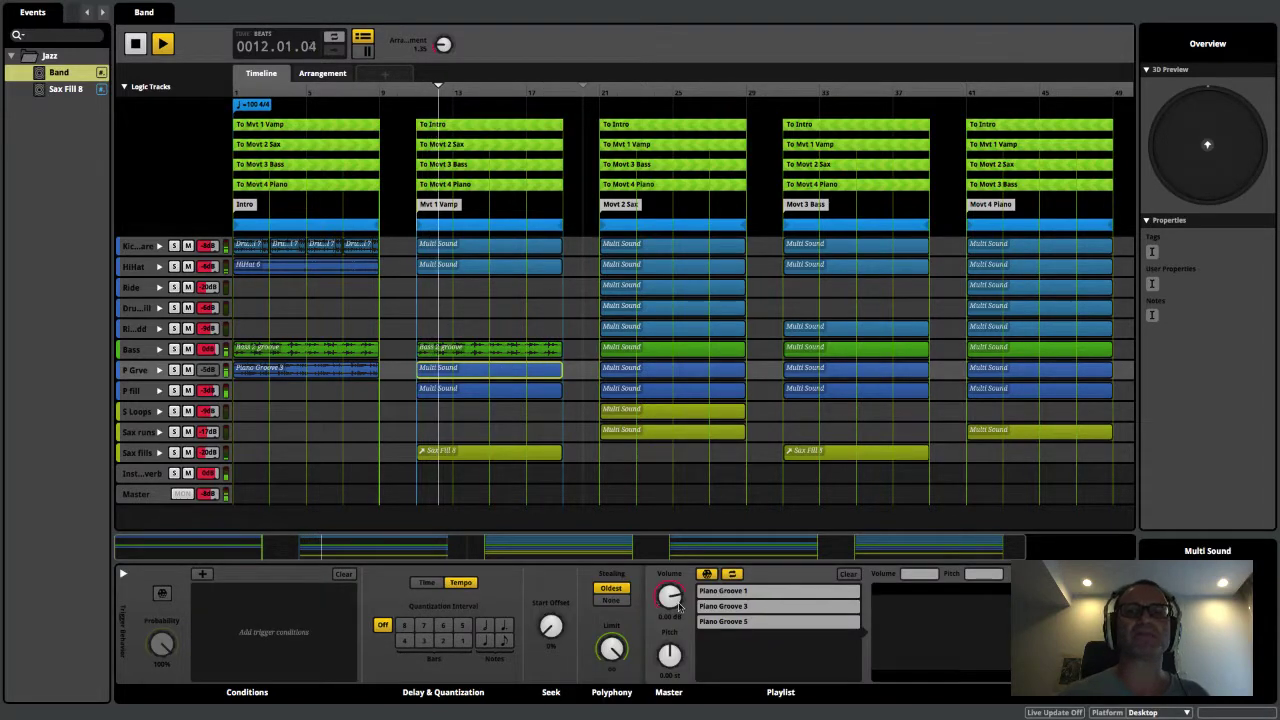
pyautogui.click(737, 592)
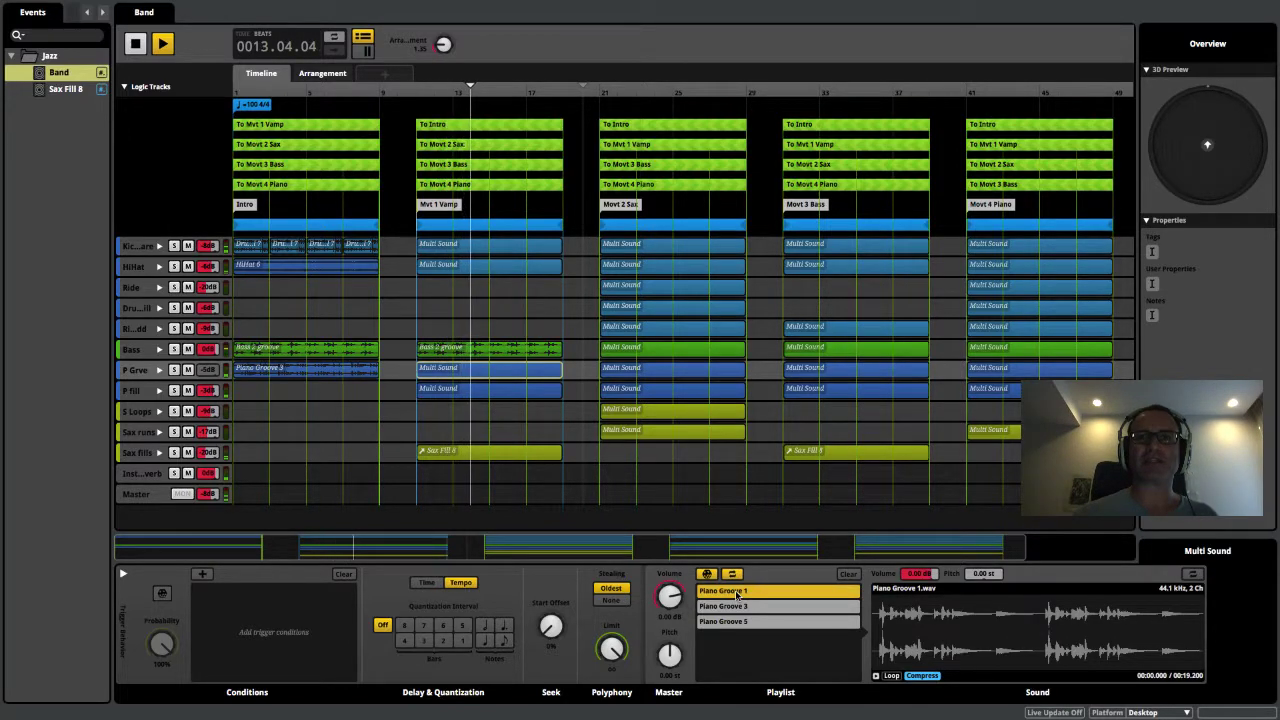
pyautogui.click(739, 606)
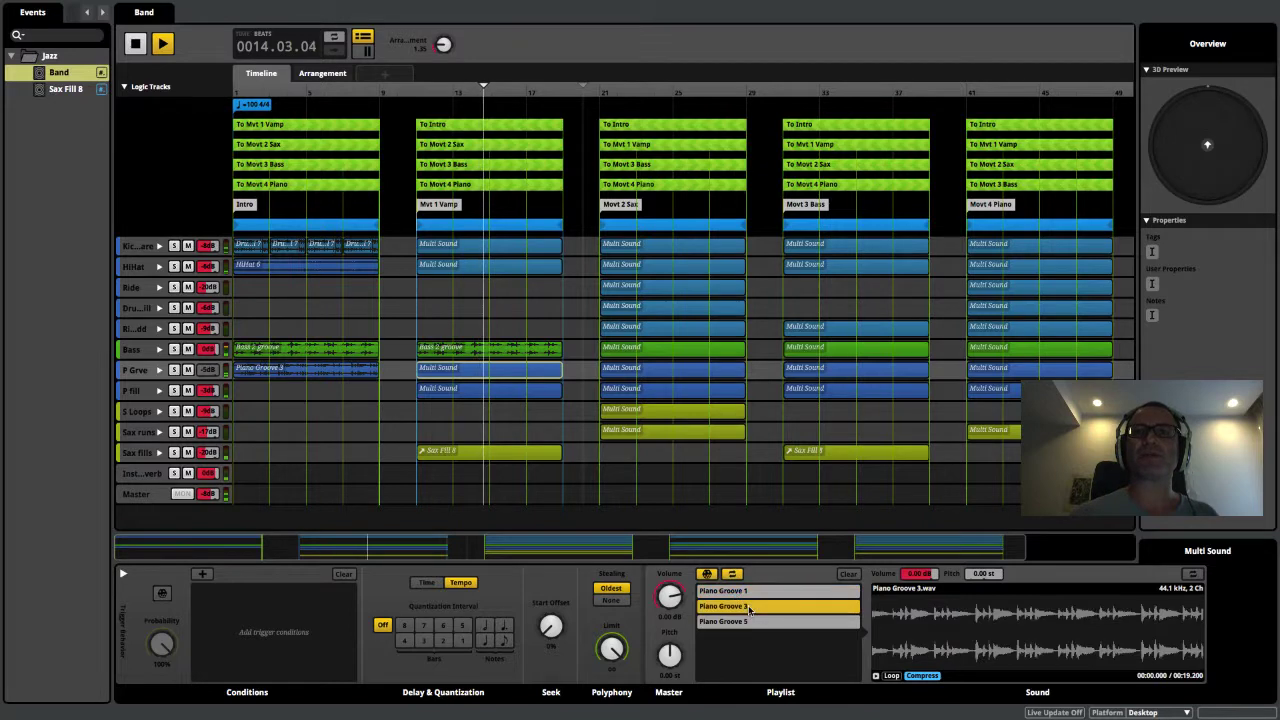
pyautogui.click(741, 622)
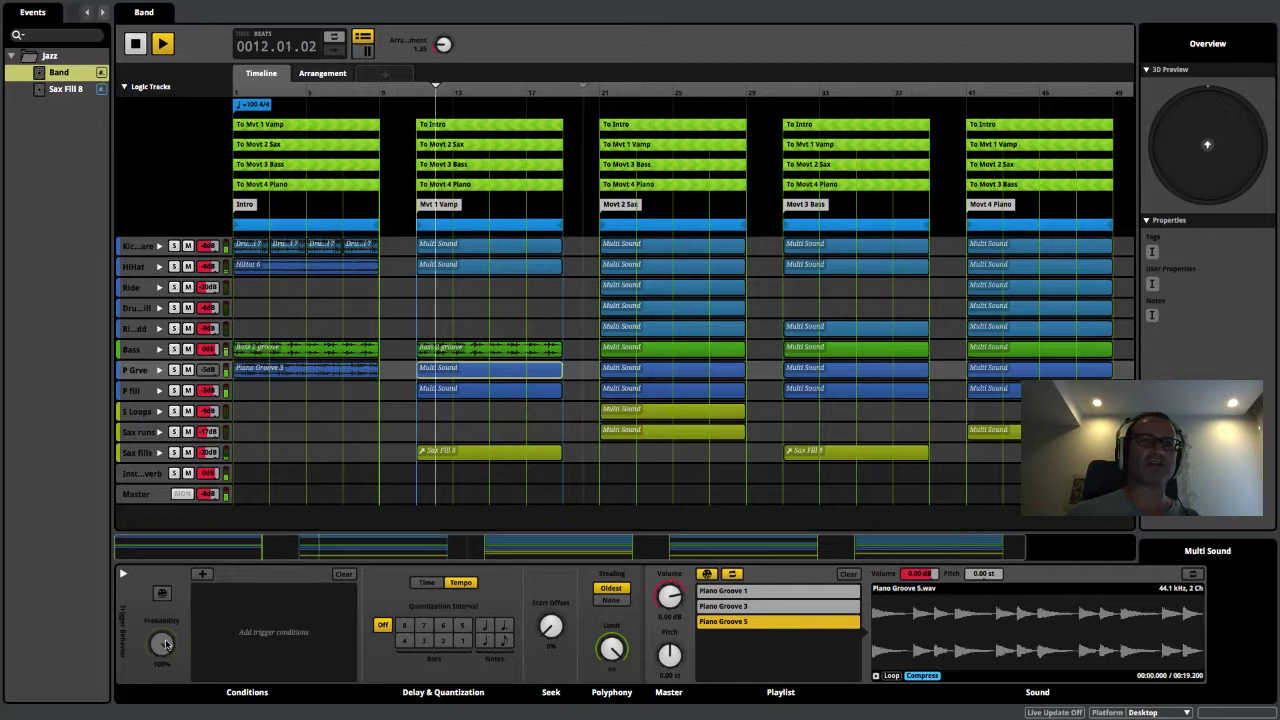
pyautogui.click(469, 453)
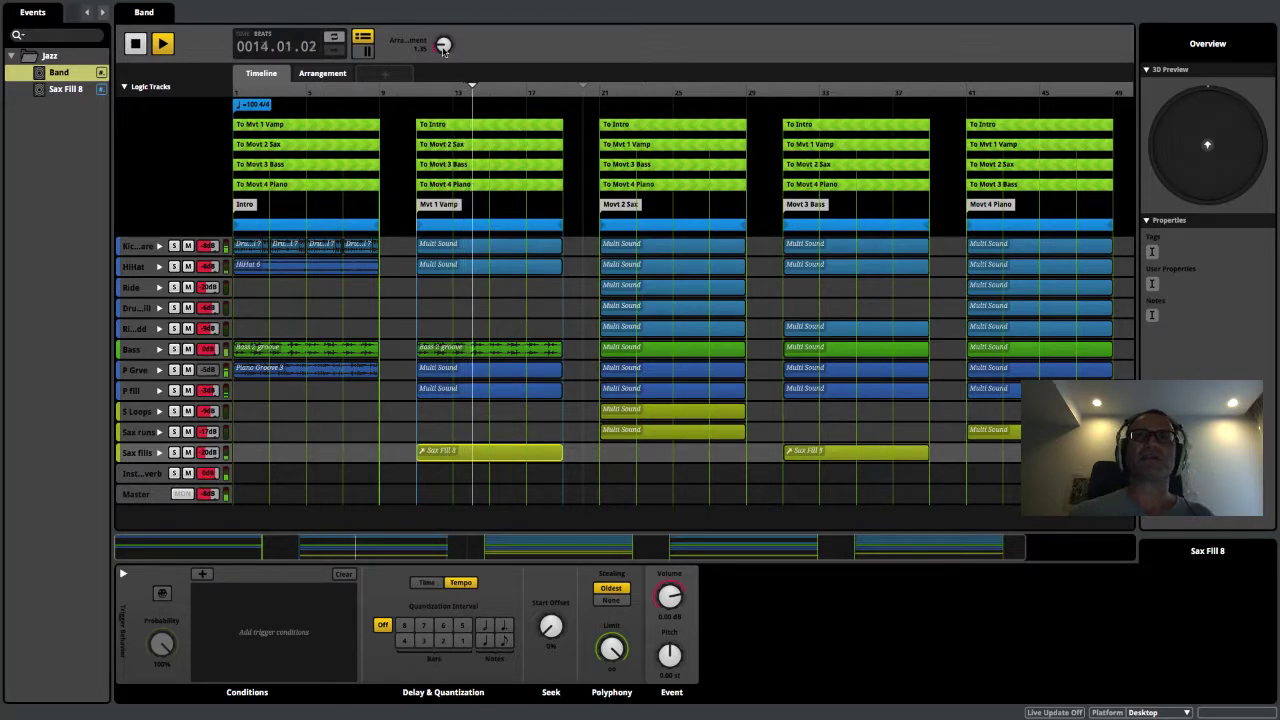
# Step: Raise the Arrangement parameter to reach Movt 3 Bass and review the sounds in that section's bass playlist through Bass 11 Minimal
pyautogui.moveTo(443, 44); pyautogui.dragTo(443, 49)
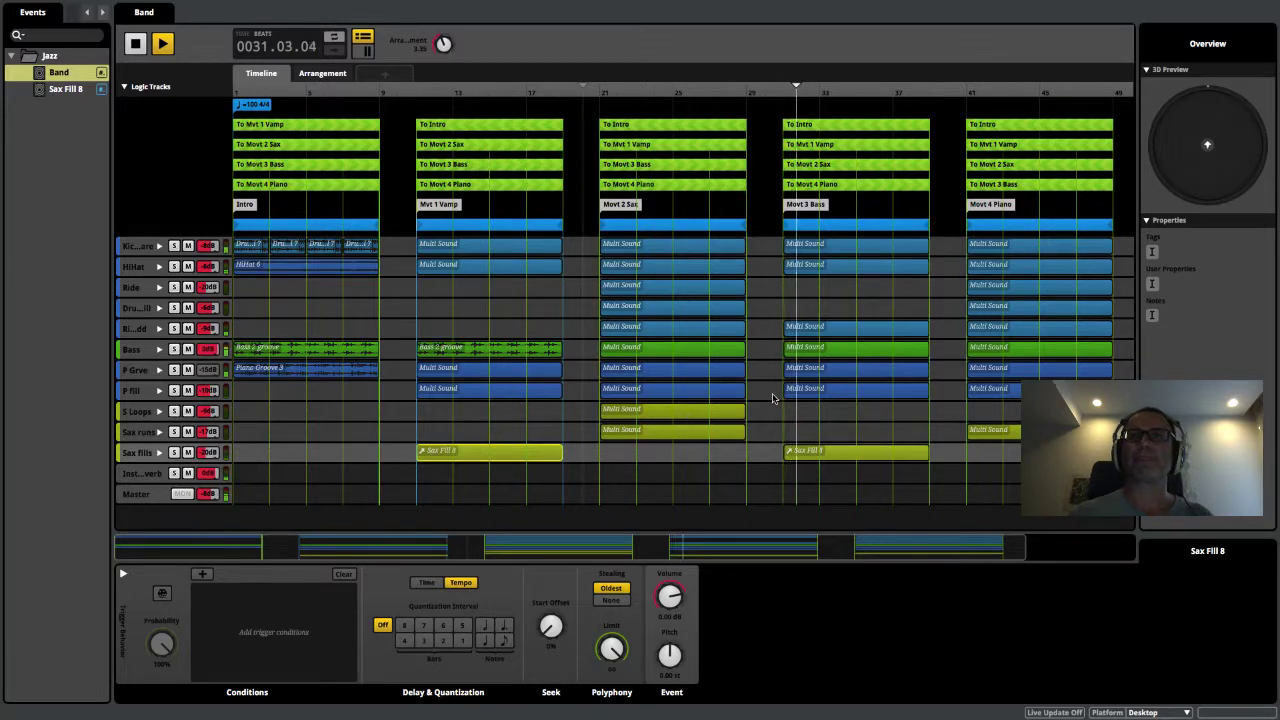
pyautogui.click(830, 353)
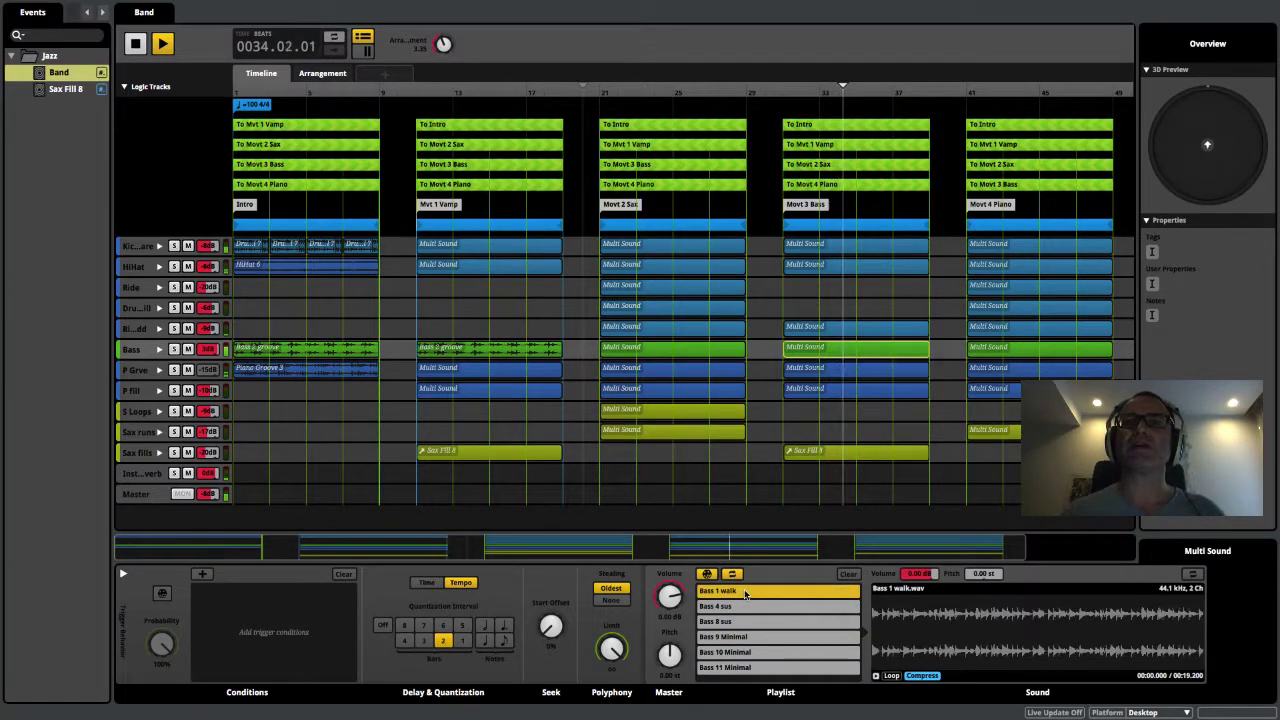
pyautogui.click(750, 622)
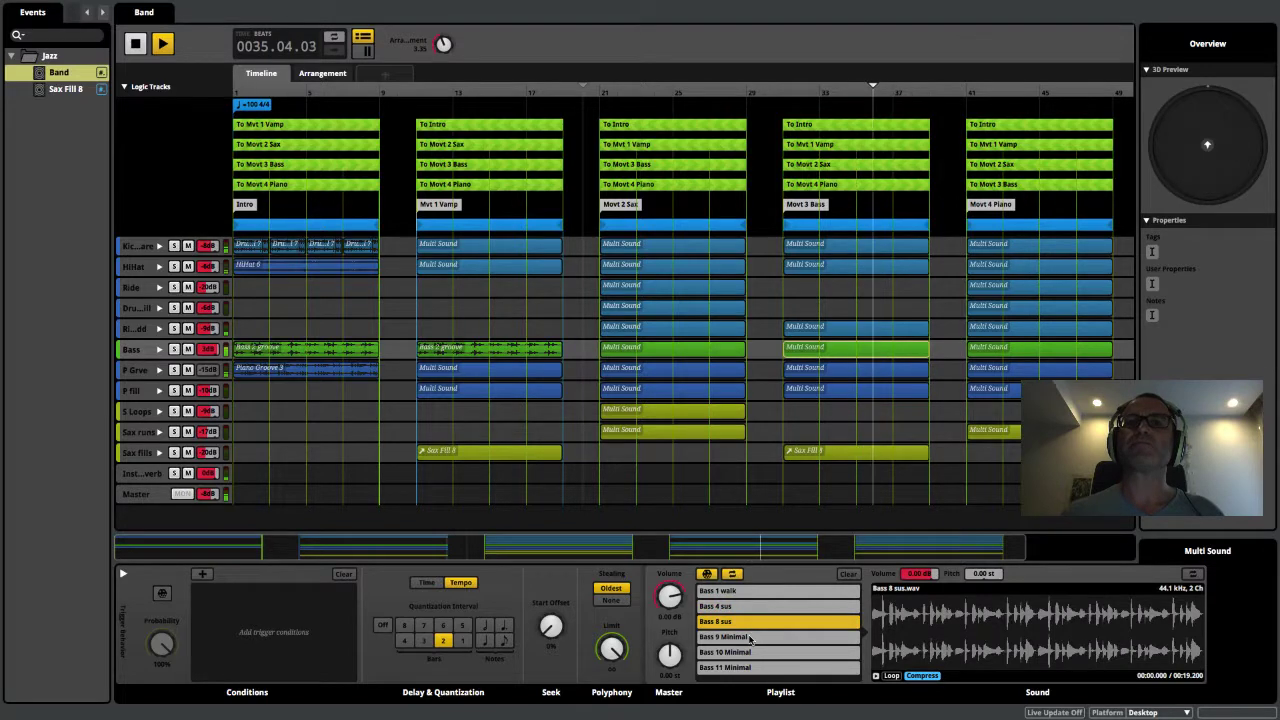
pyautogui.click(750, 637)
pyautogui.click(751, 652)
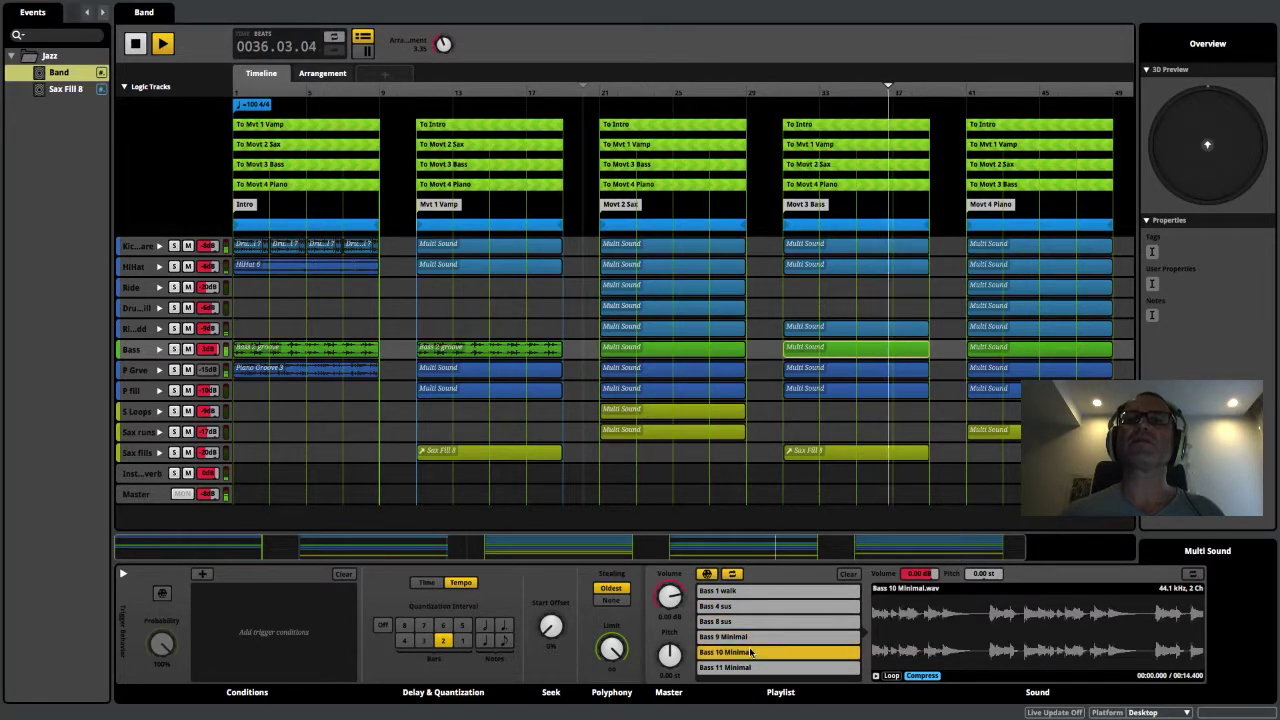
pyautogui.click(748, 667)
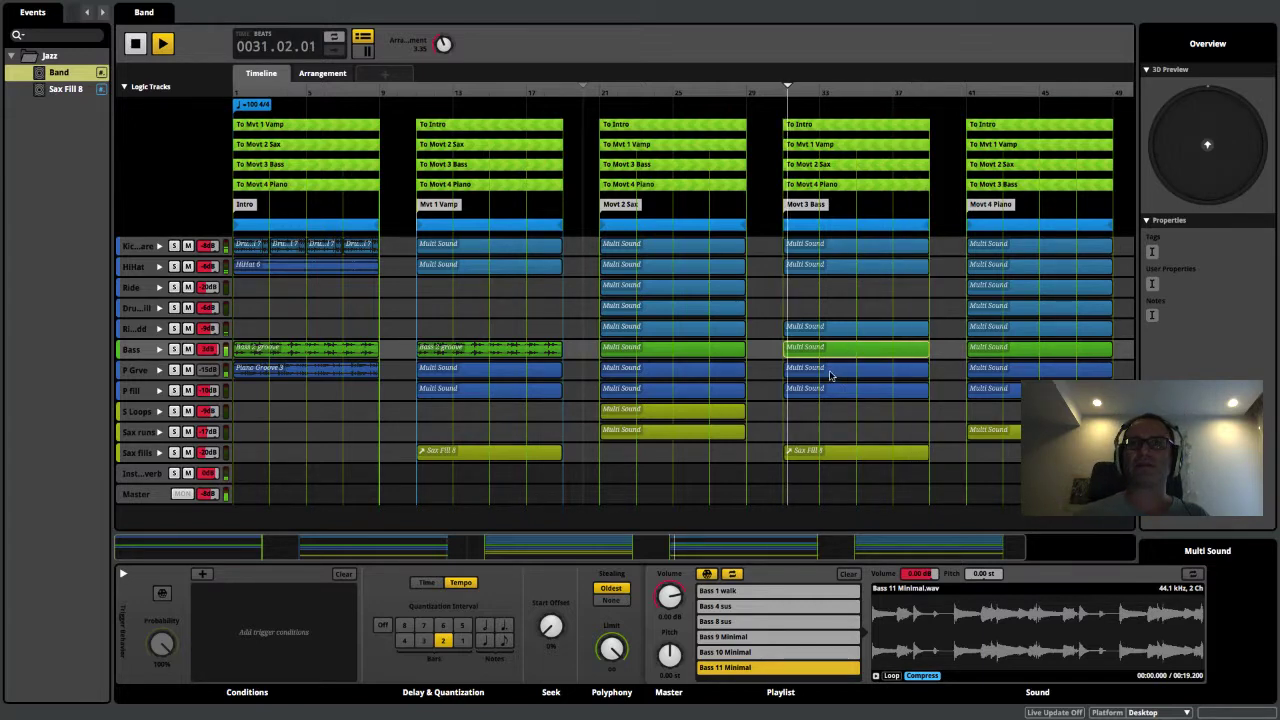
# Step: Inspect the trigger settings and playlists of the Sax Fill 8, hi-hat and kick-snare instruments in the Movt 3 Bass section
pyautogui.click(833, 456)
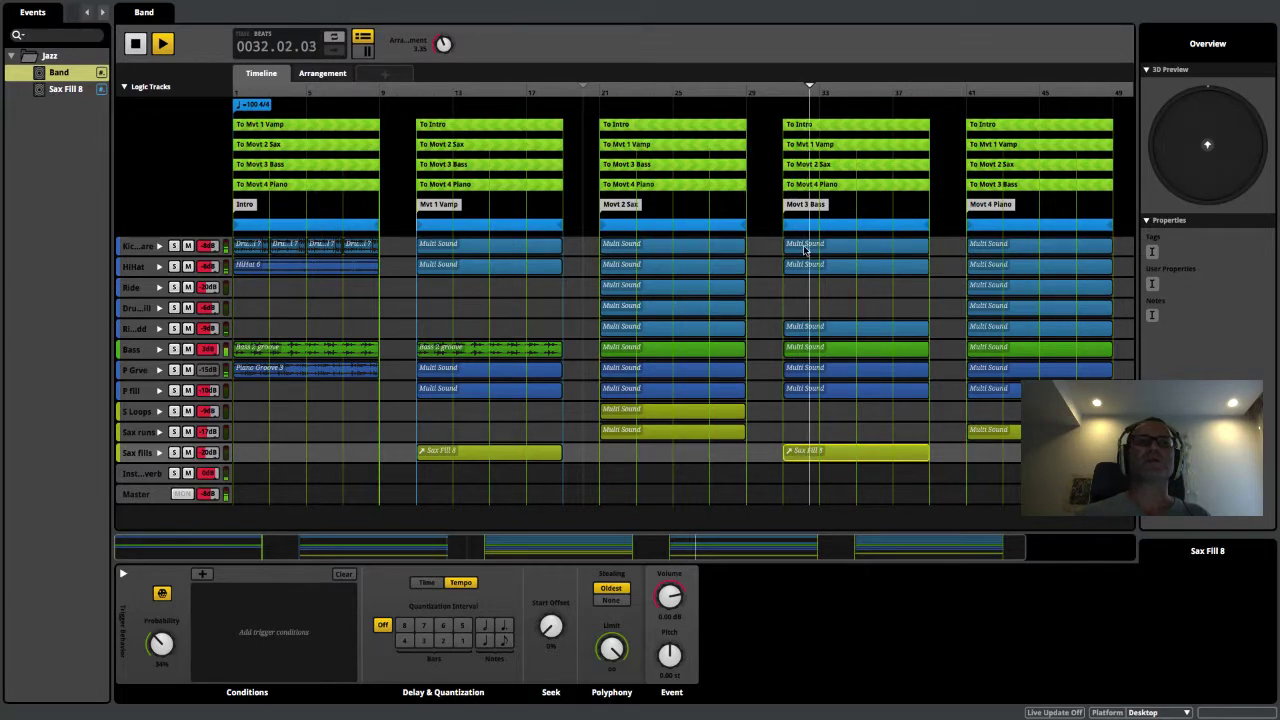
pyautogui.click(871, 270)
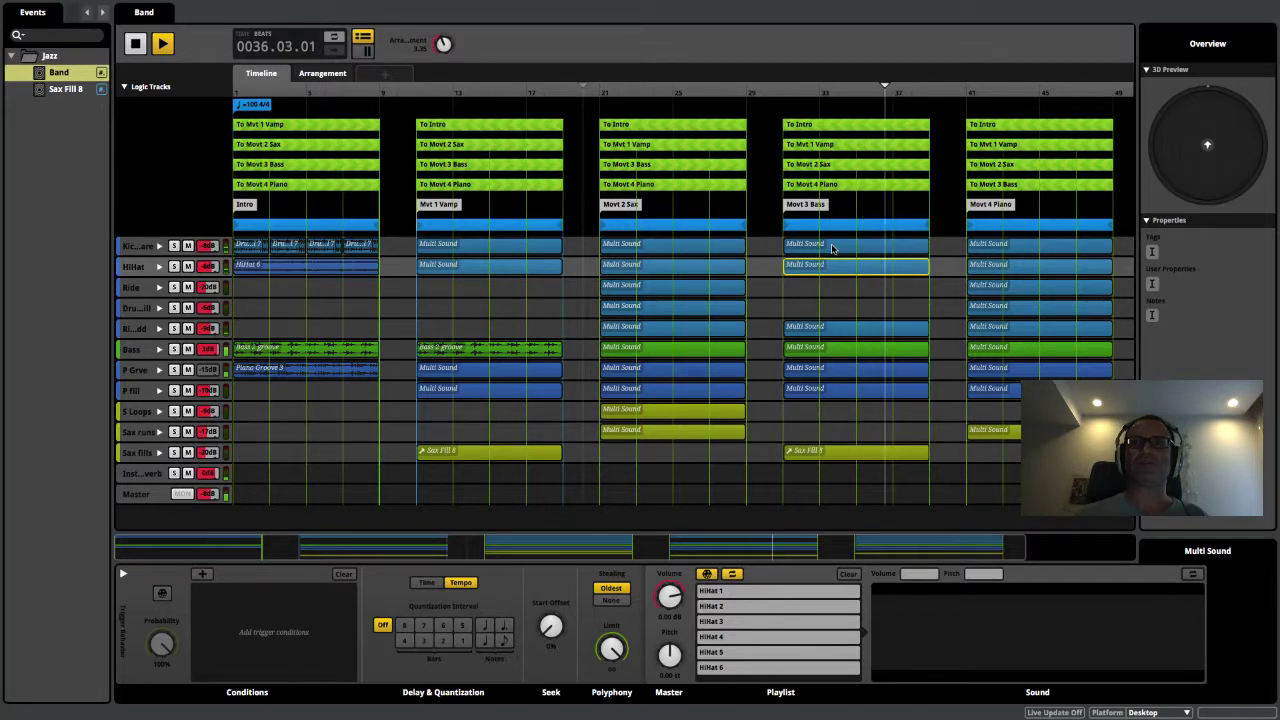
pyautogui.click(832, 248)
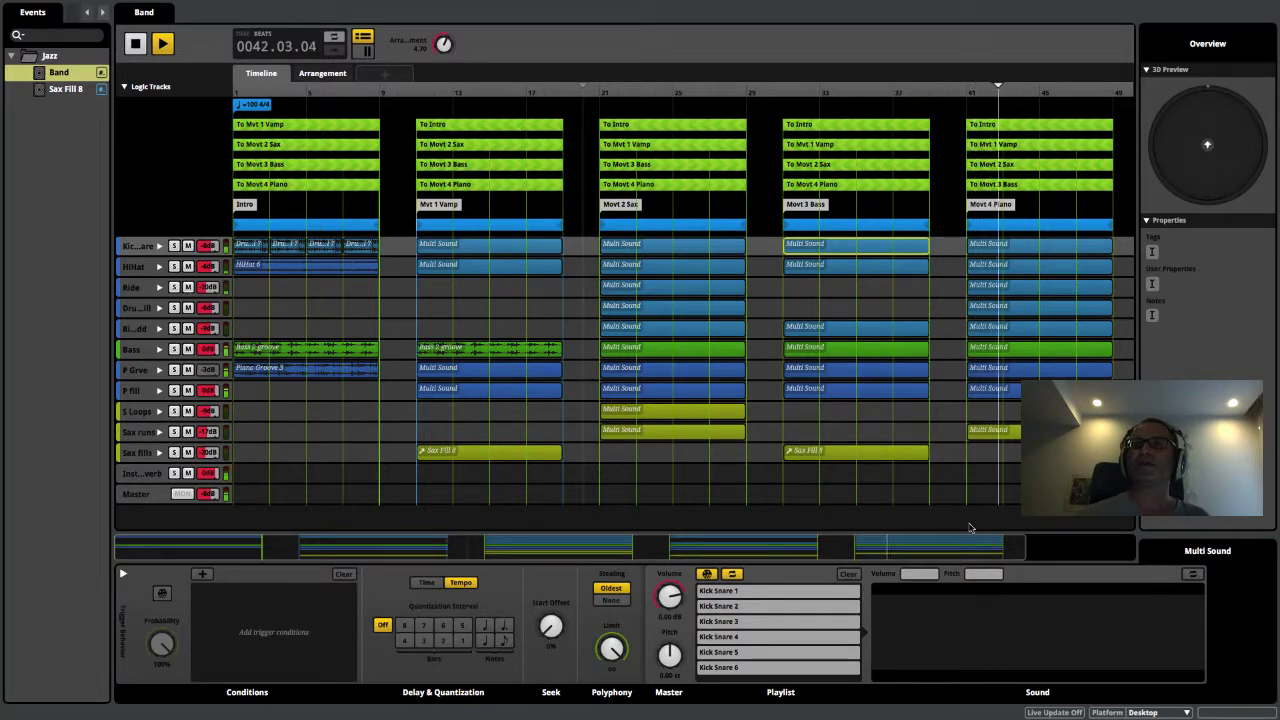
# Step: Inspect the drum fill, ride and hi-hat multi sounds in the Movt 4 Piano section, including their probability and playlists
pyautogui.click(1016, 311)
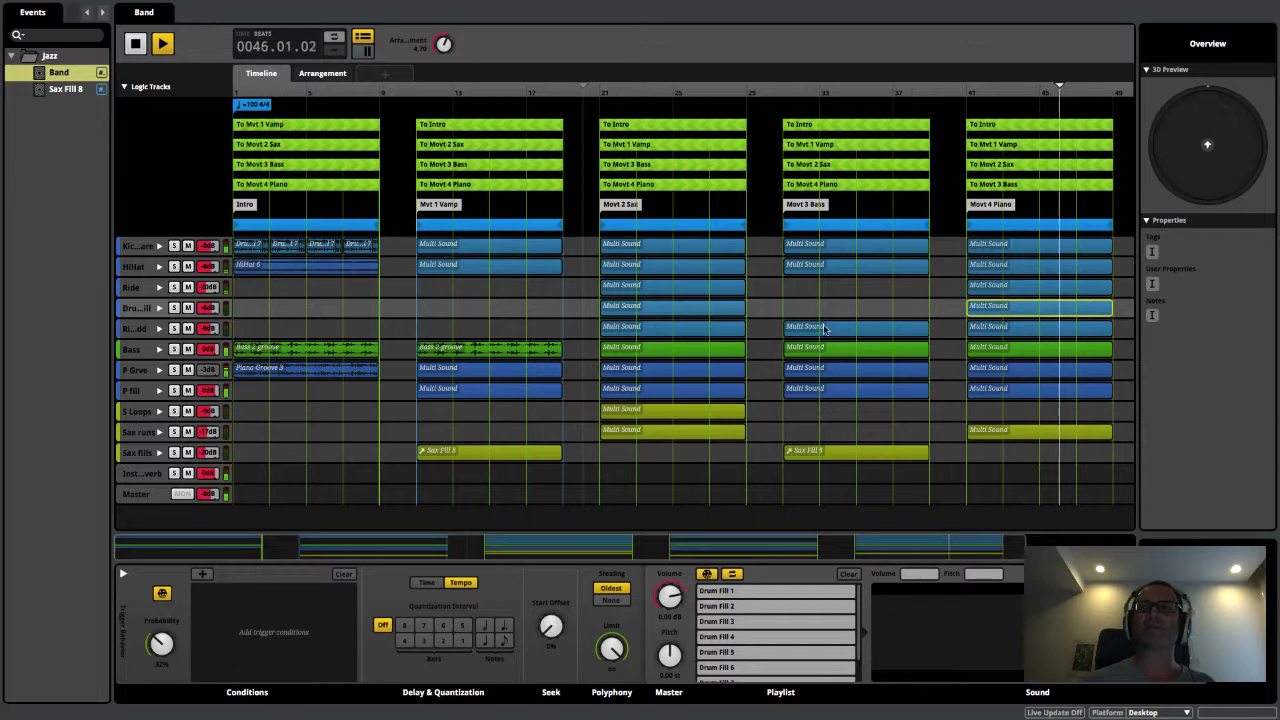
pyautogui.click(1018, 288)
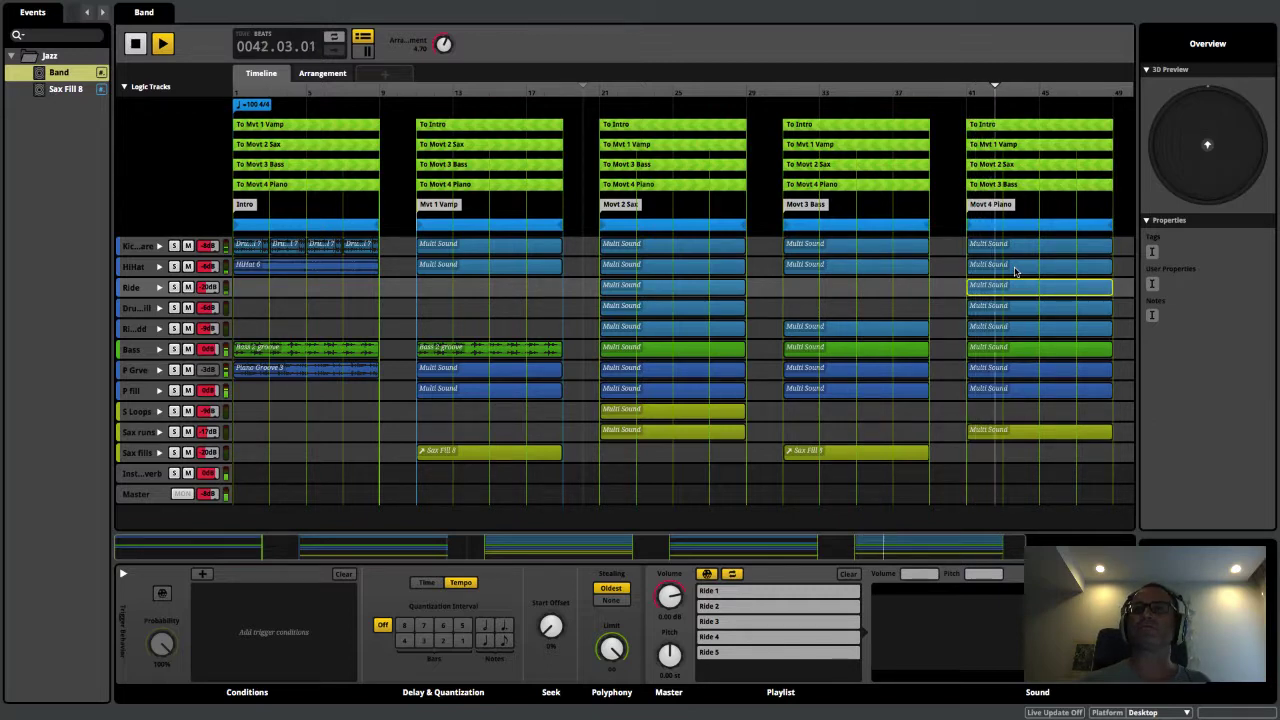
pyautogui.click(1015, 268)
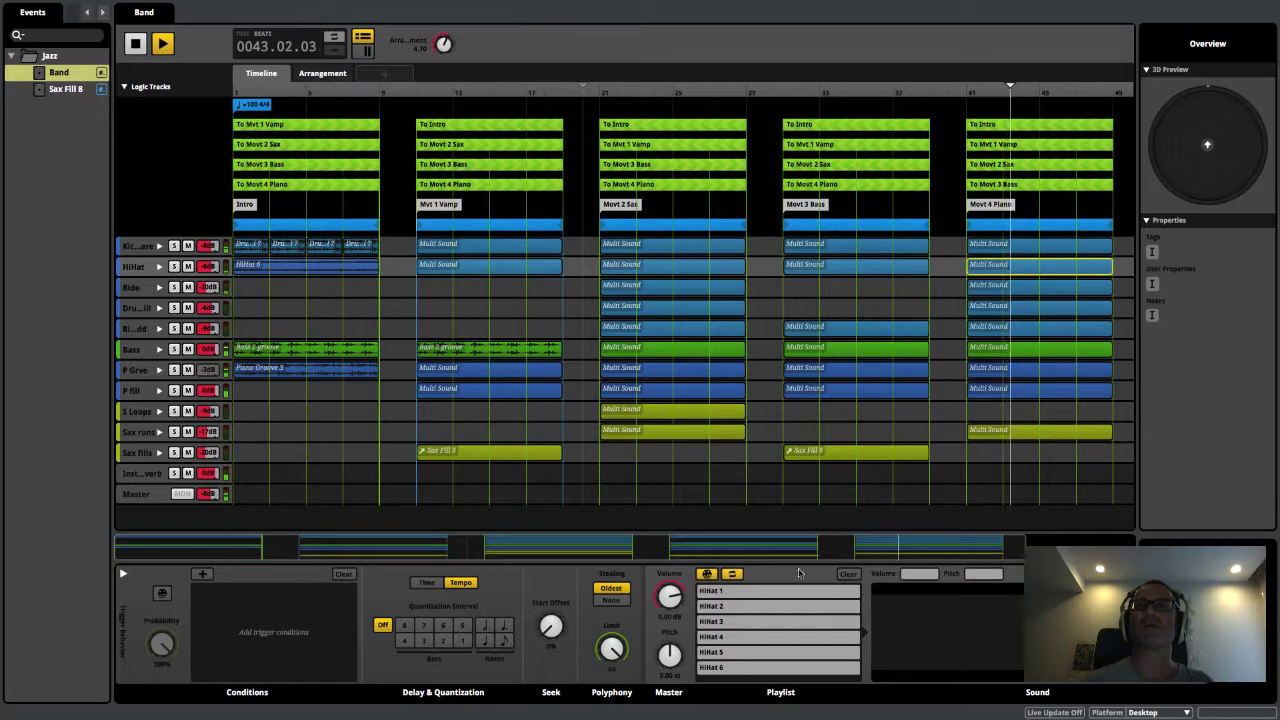
# Step: Look through the entire playlist of the Bass multi sound in the Movt 4 Piano section
pyautogui.click(1018, 350)
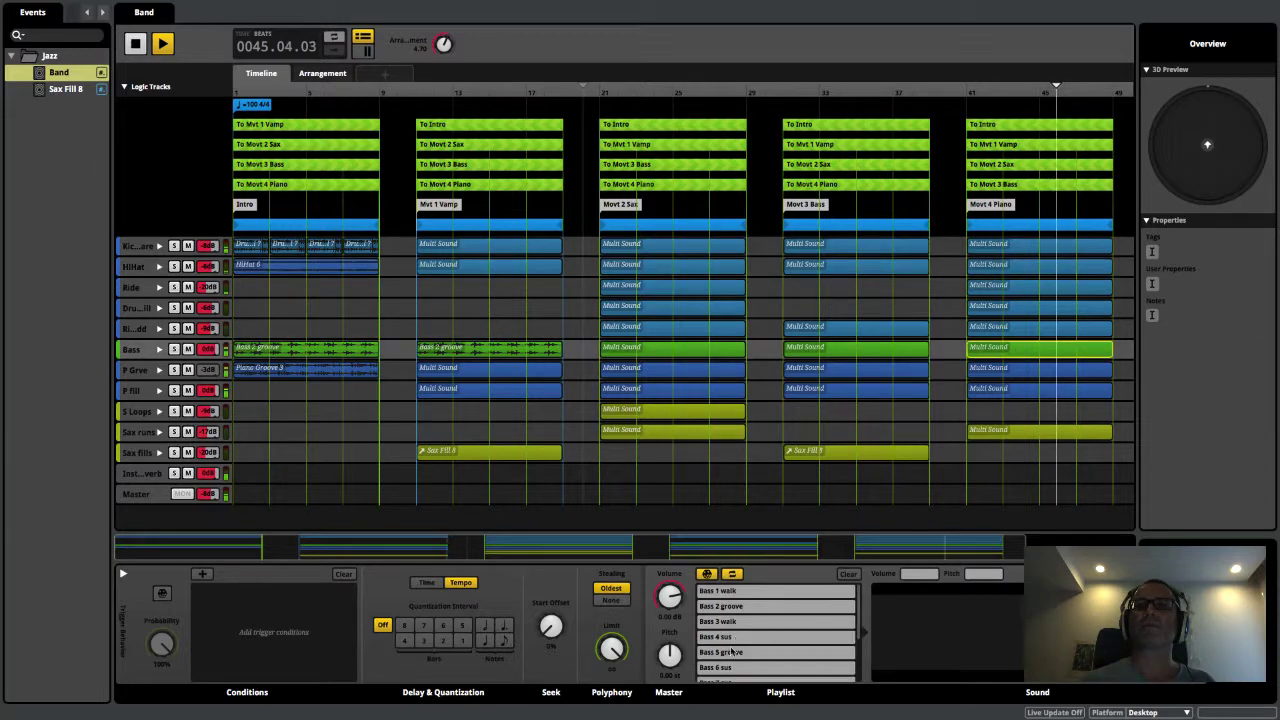
pyautogui.scroll(-4, 774, 620)
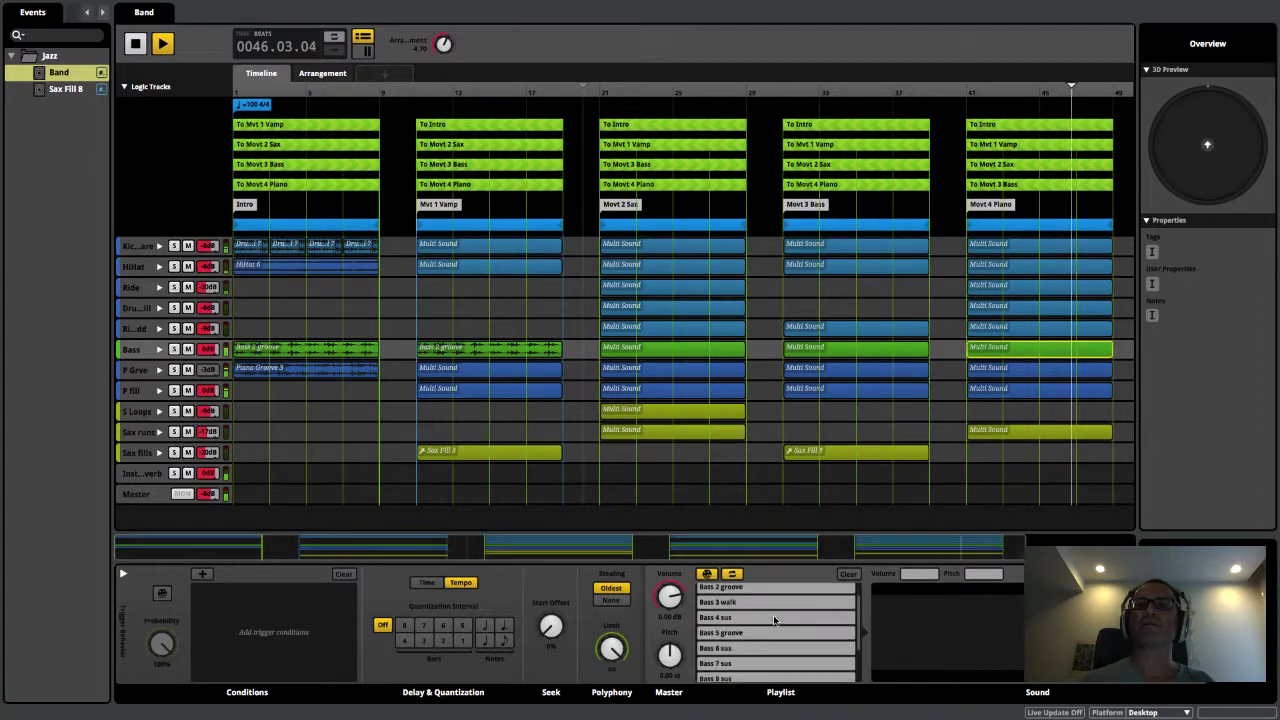
pyautogui.scroll(-1, 773, 620)
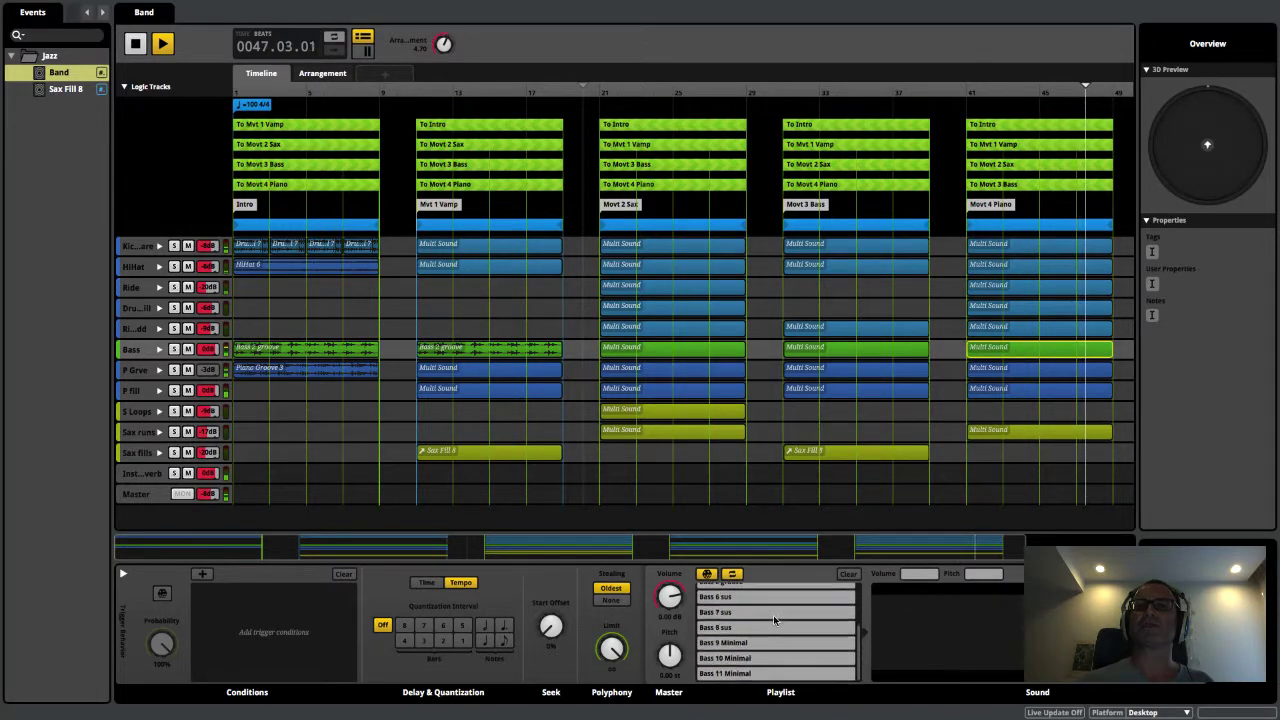
pyautogui.scroll(5, 773, 620)
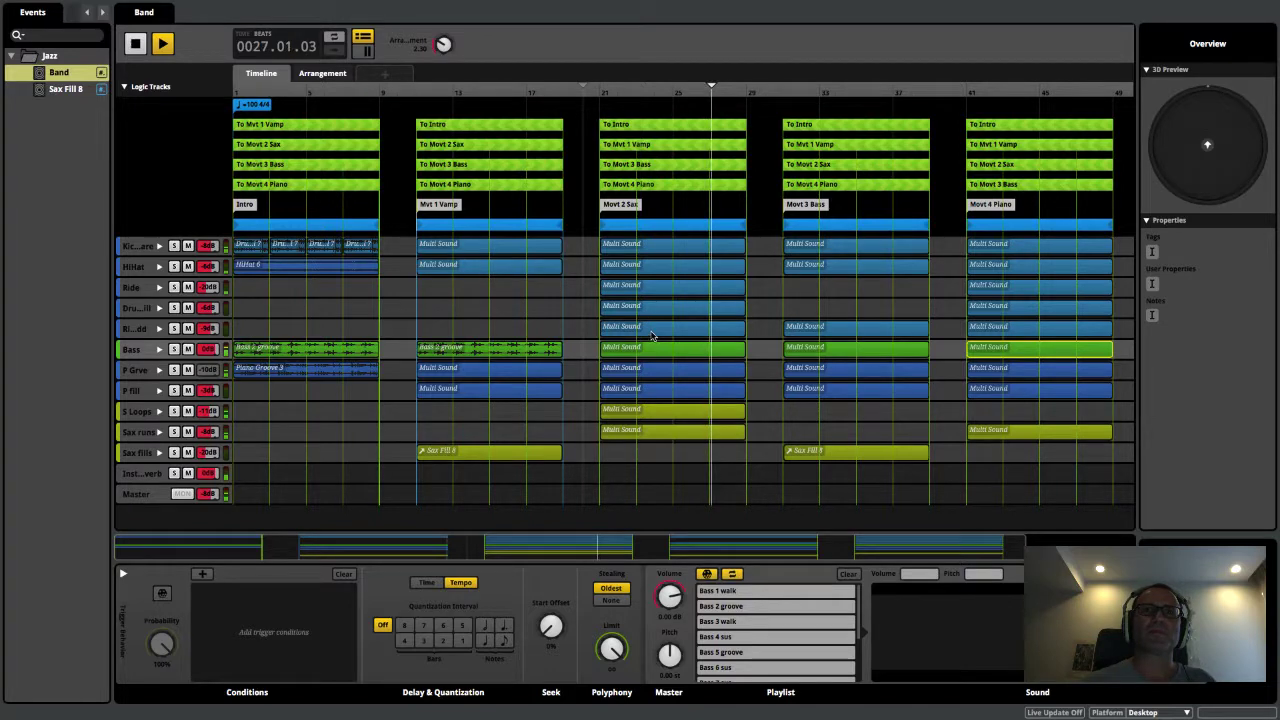
# Step: Inspect the added ride, drum fill and ride multi sounds in the Movt 2 Sax section, including their probability and playlists
pyautogui.click(651, 333)
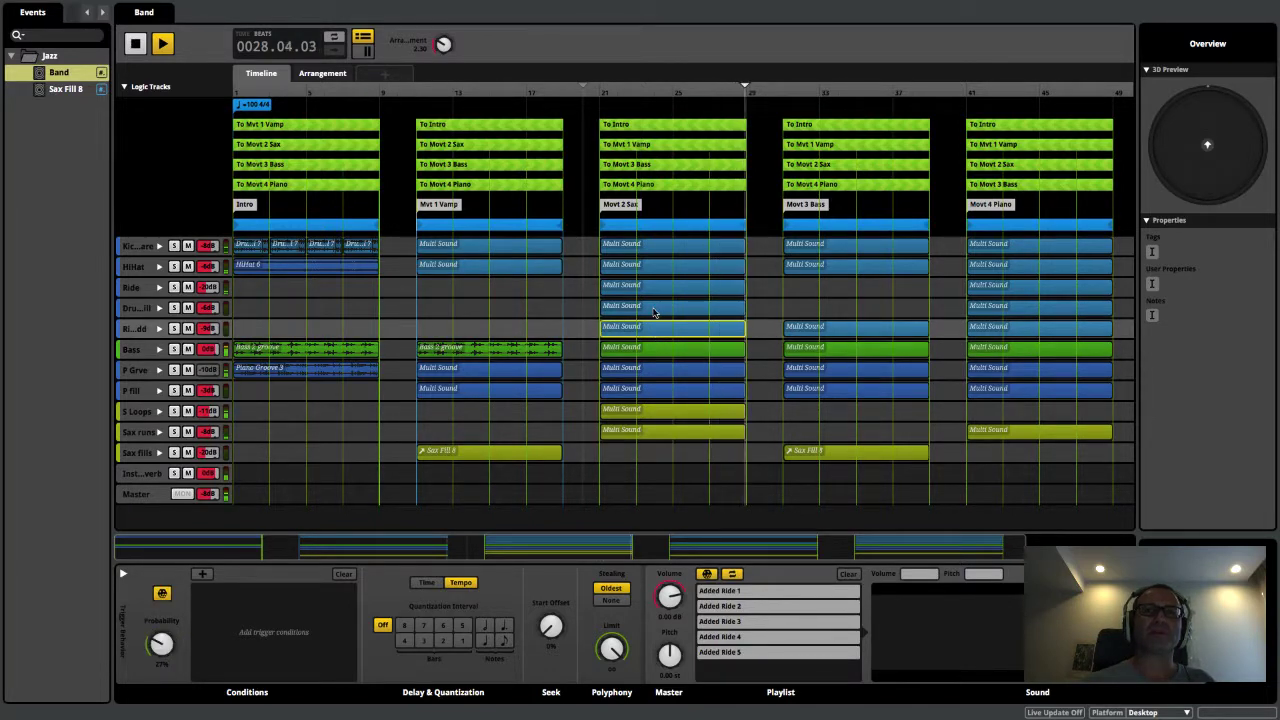
pyautogui.click(654, 308)
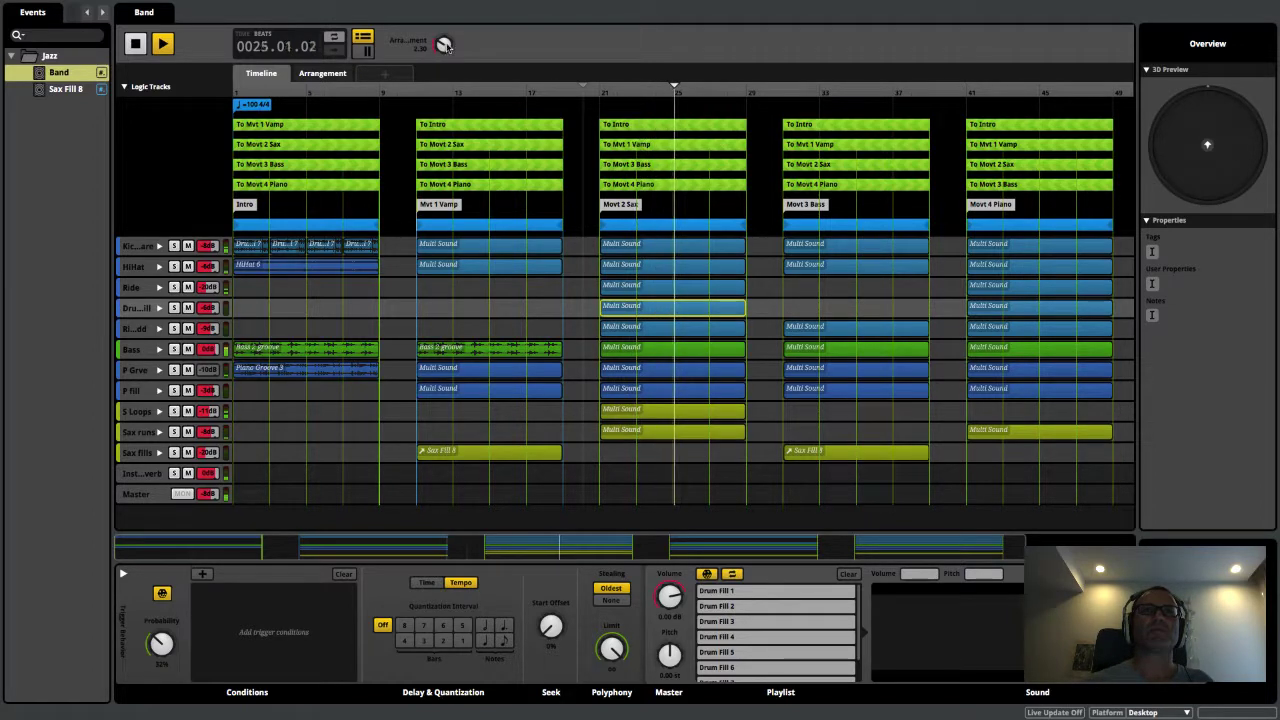
pyautogui.click(648, 289)
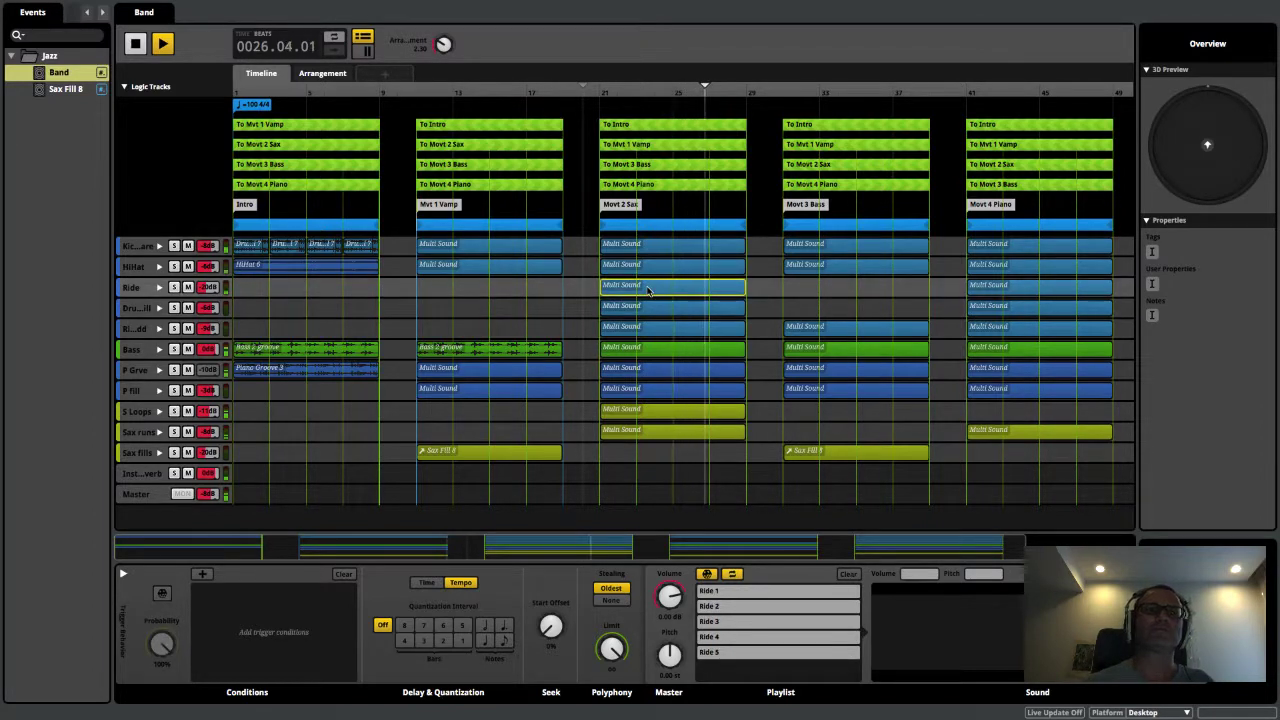